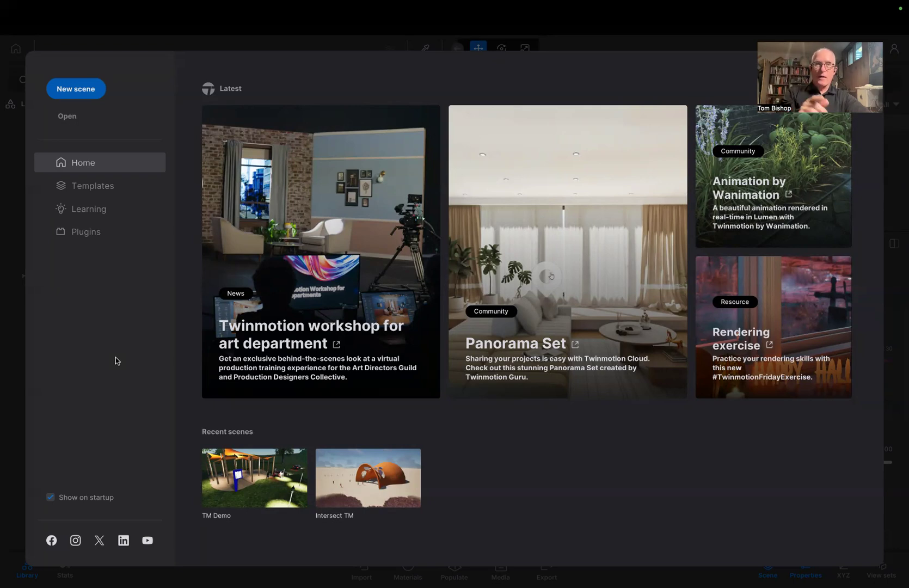
# - Create a new scene and set the global lighting's time of day to about 08:58
pyautogui.click(78, 90)
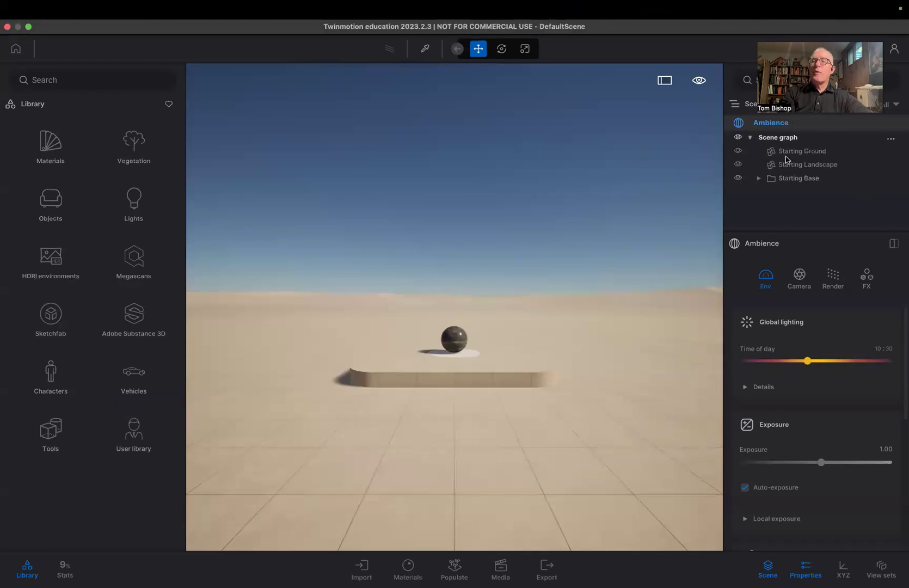
pyautogui.moveTo(805, 361)
pyautogui.mouseDown()
pyautogui.moveTo(771, 371)
pyautogui.moveTo(835, 366)
pyautogui.moveTo(798, 370)
pyautogui.mouseUp()
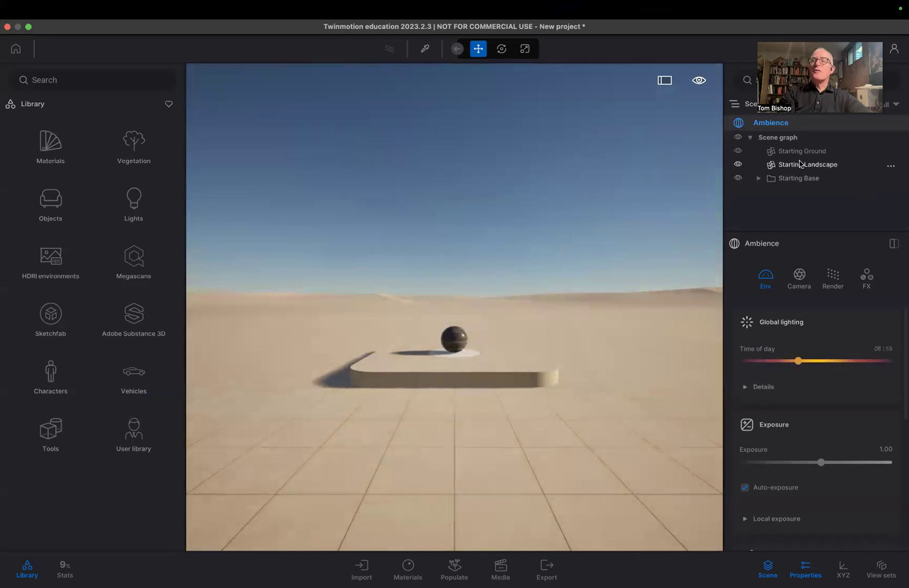
# - Hide the Starting Base folder in the scene graph and angle the camera down toward the ground
pyautogui.click(738, 178)
pyautogui.click(738, 178)
pyautogui.click(738, 178)
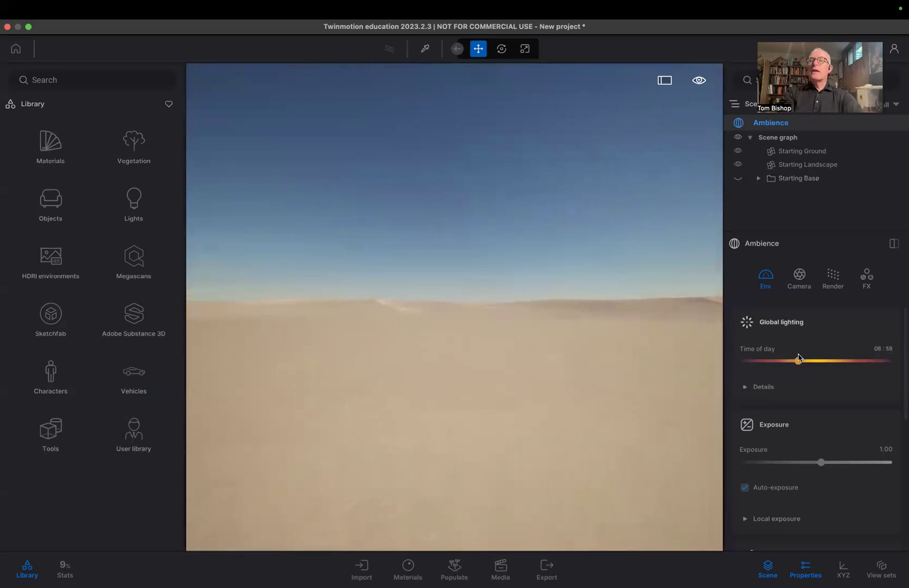
pyautogui.click(792, 179)
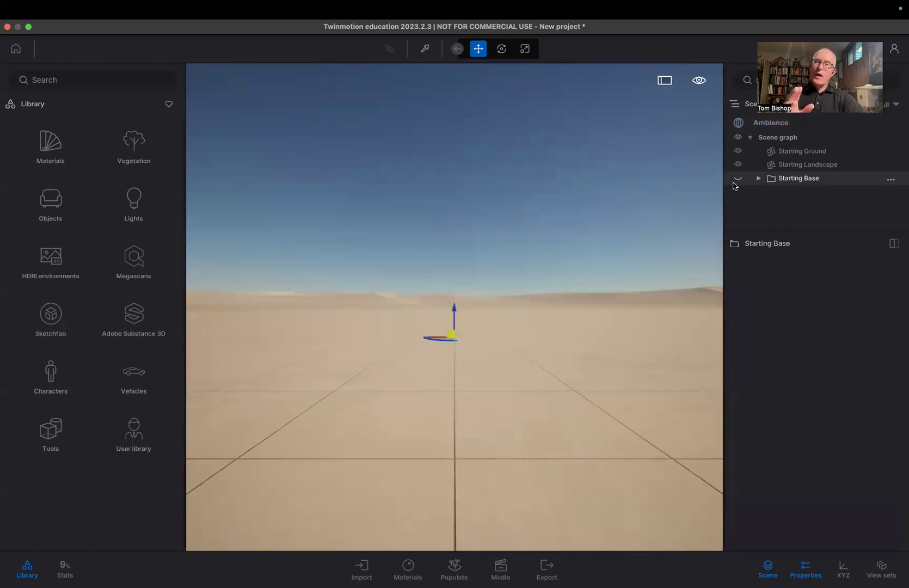
pyautogui.click(522, 416)
pyautogui.moveTo(523, 415); pyautogui.dragTo(504, 476, button='right')
pyautogui.keyDown('shift'); pyautogui.moveTo(504, 476); pyautogui.dragTo(514, 497, button='middle'); pyautogui.keyUp('shift')
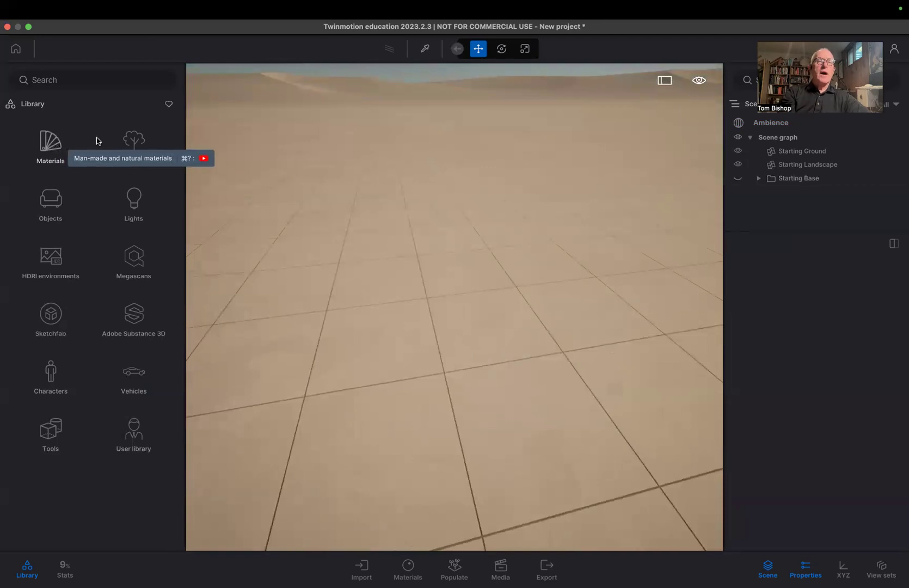
# - Add the Flat grass landscape from the library's vegetation landscapes to the scene
pyautogui.click(47, 156)
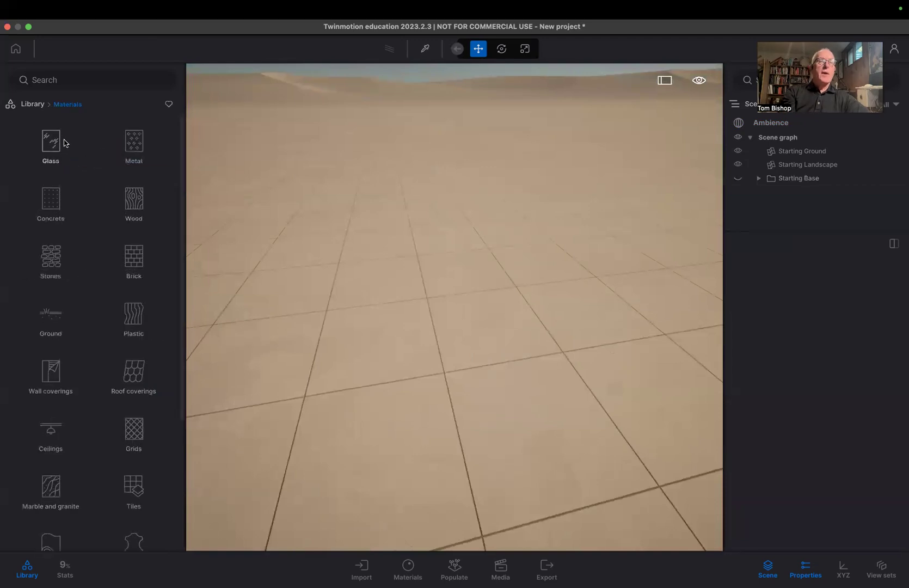
pyautogui.click(33, 104)
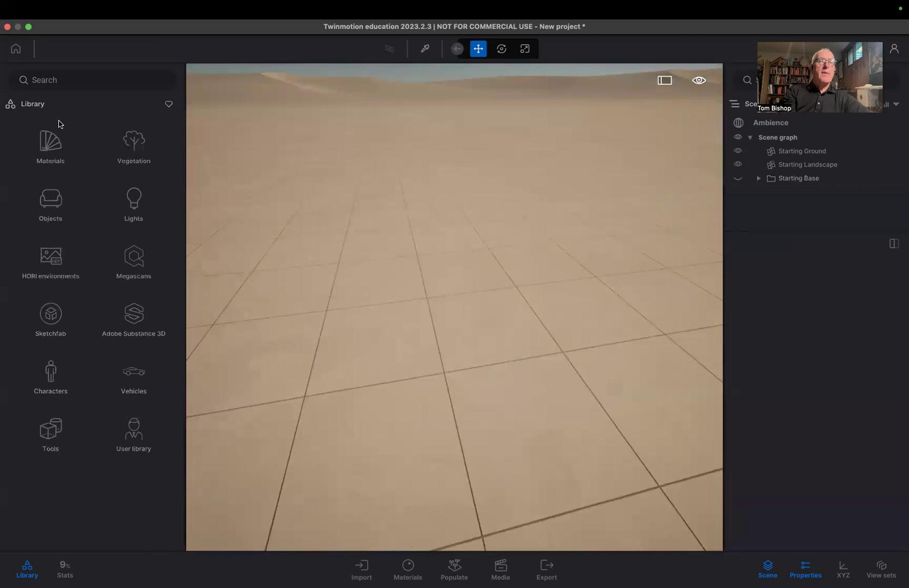
pyautogui.click(135, 143)
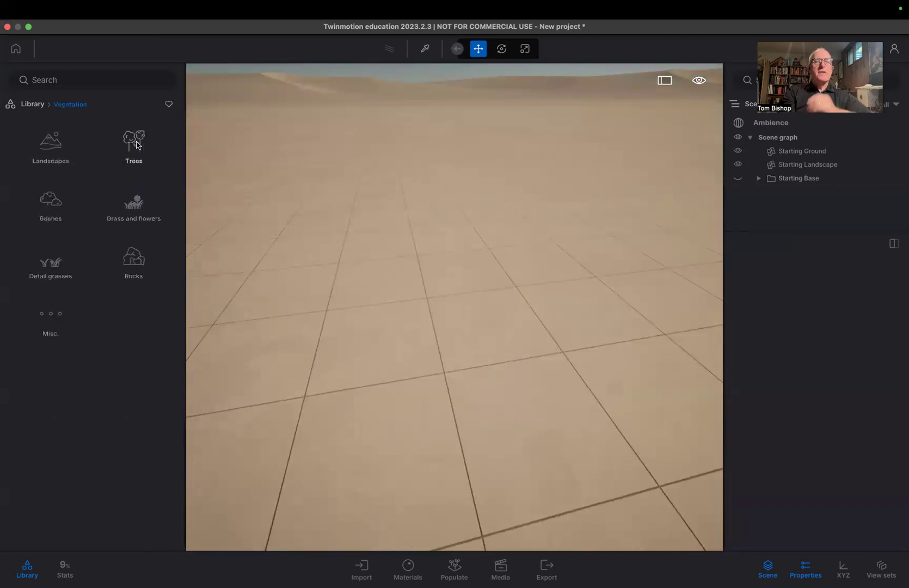
pyautogui.click(52, 145)
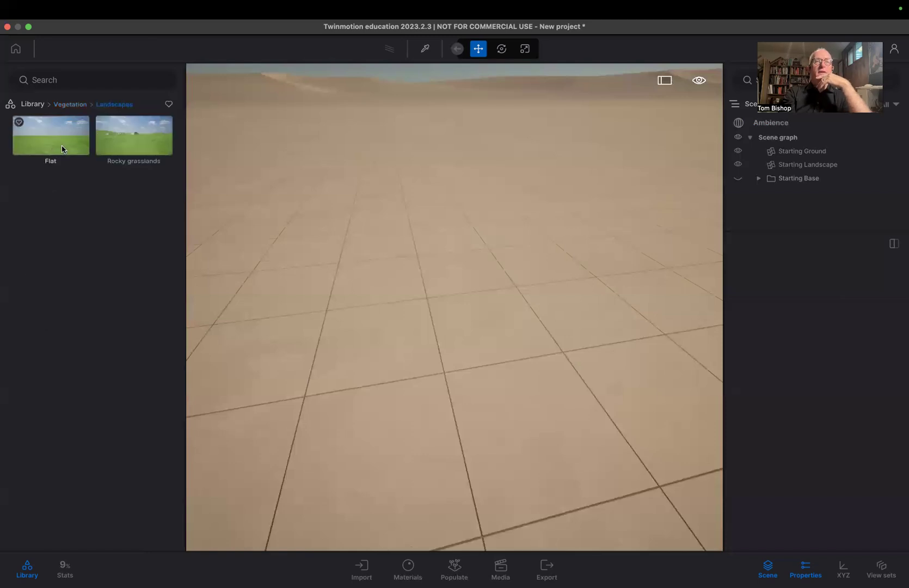
pyautogui.moveTo(62, 149); pyautogui.dragTo(338, 206)
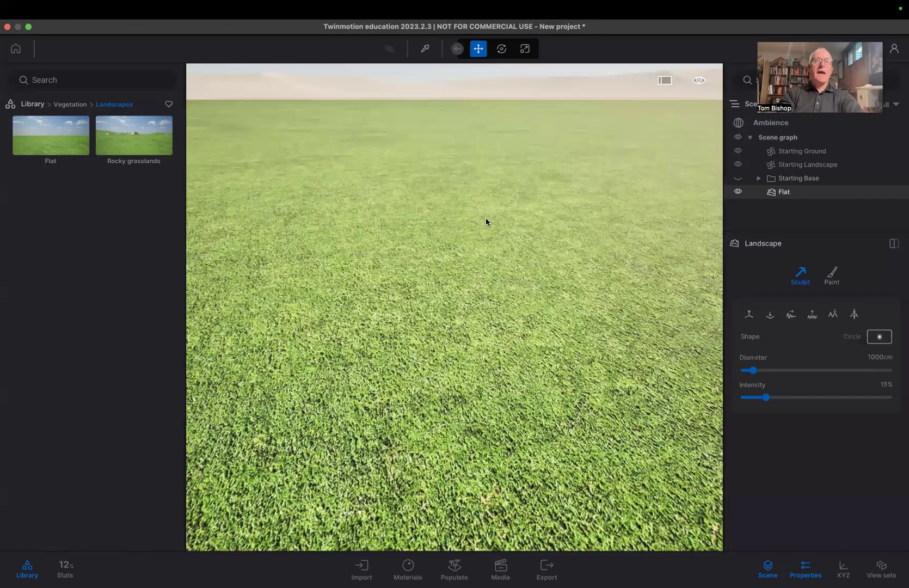
# - Browse the outdoor HDRI environments and apply Approaching Storm to the scene
pyautogui.click(31, 106)
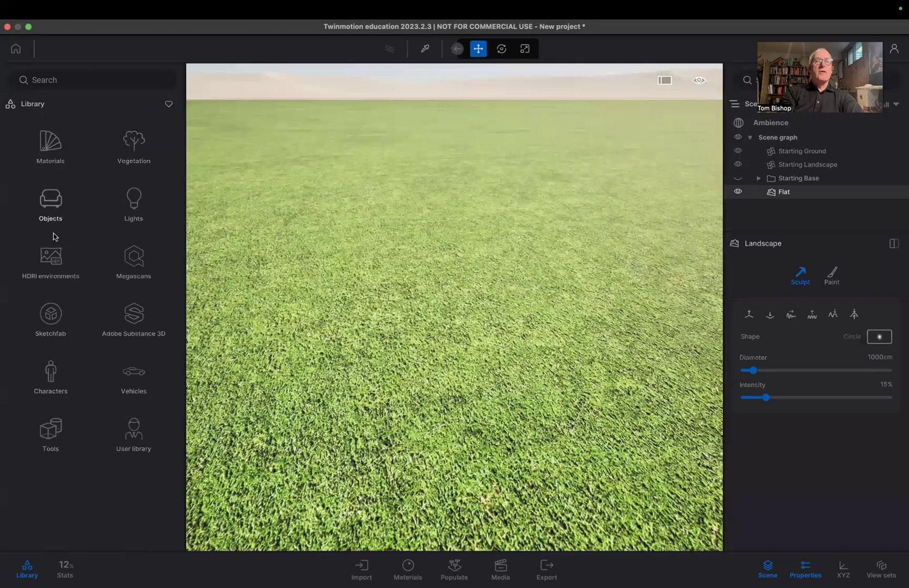
pyautogui.click(56, 261)
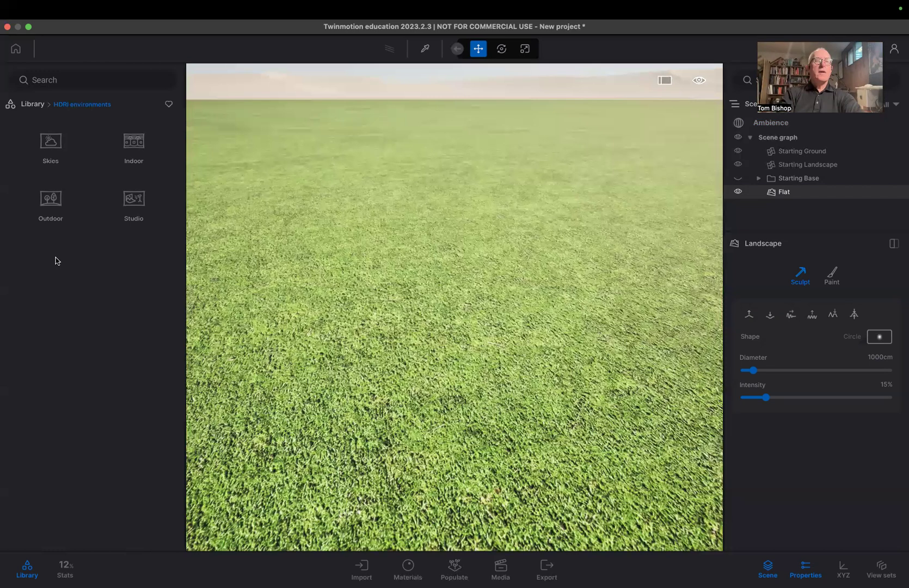
pyautogui.click(49, 205)
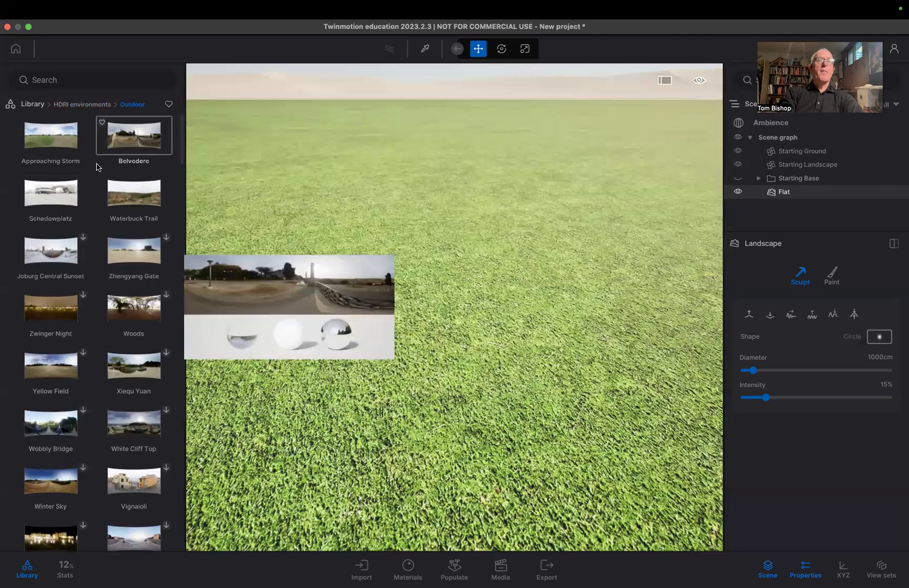
pyautogui.scroll(-20, 96, 167)
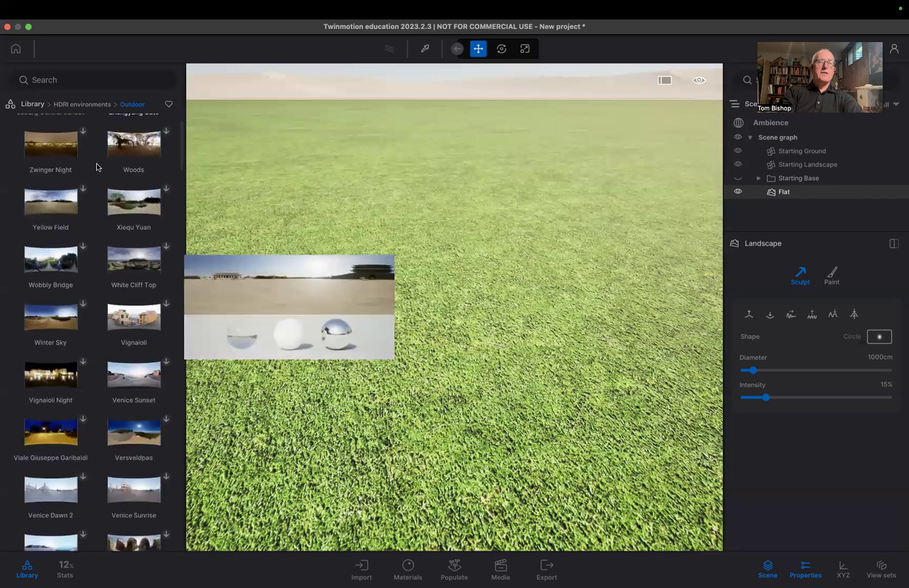
pyautogui.scroll(-5, 96, 167)
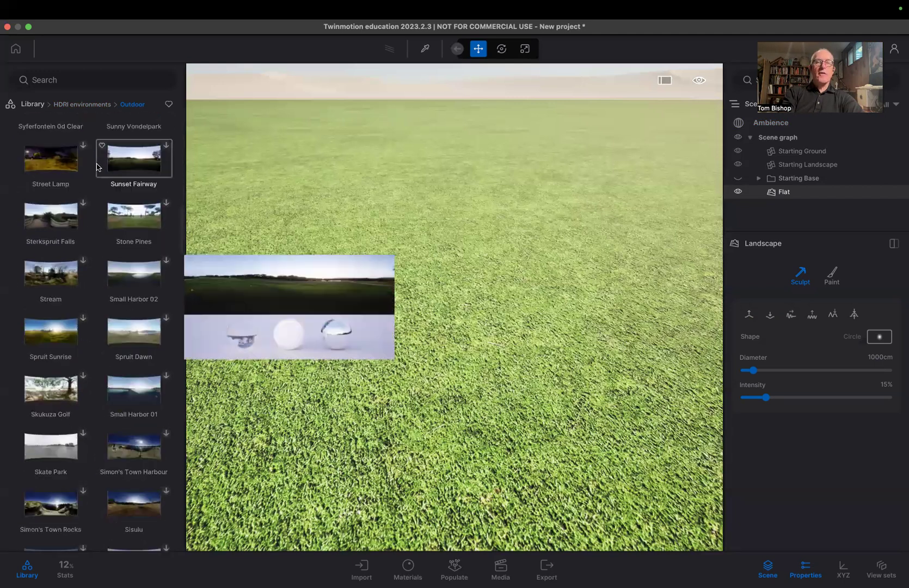
pyautogui.scroll(2, 96, 167)
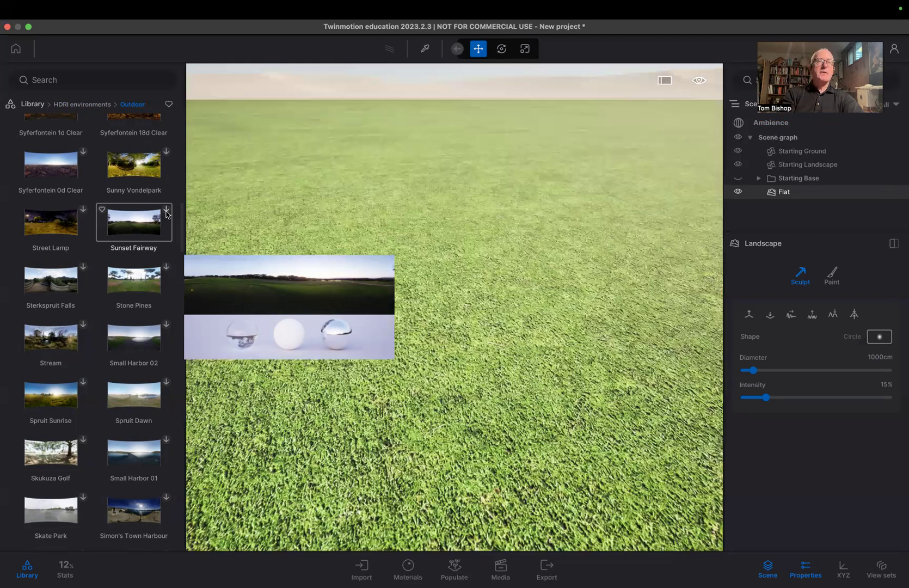
pyautogui.scroll(10, 166, 214)
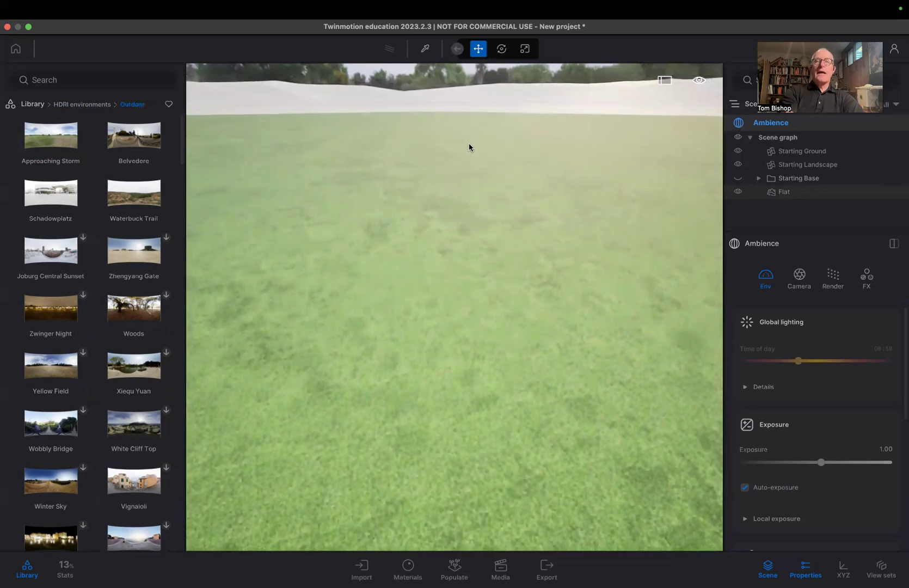
pyautogui.moveTo(469, 142); pyautogui.dragTo(469, 166, button='right')
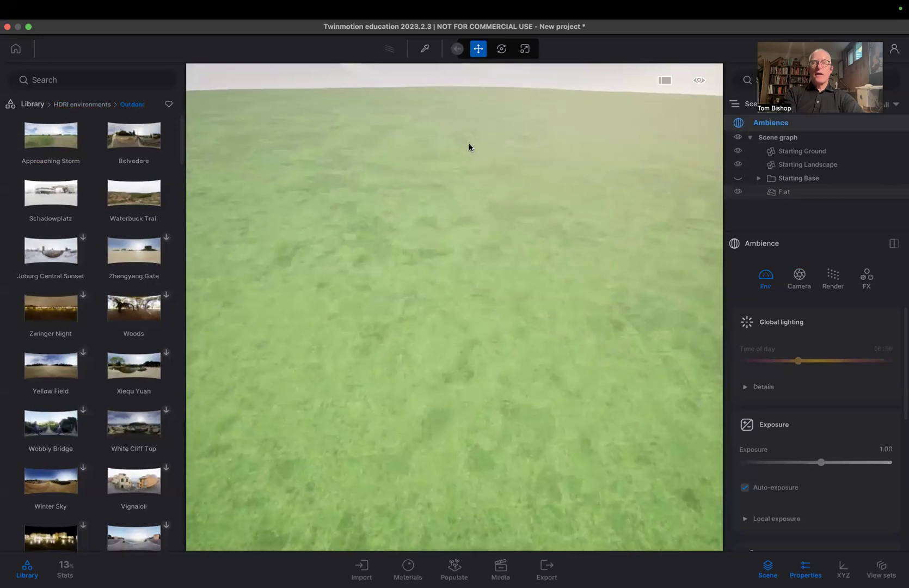
pyautogui.scroll(-3, 469, 144)
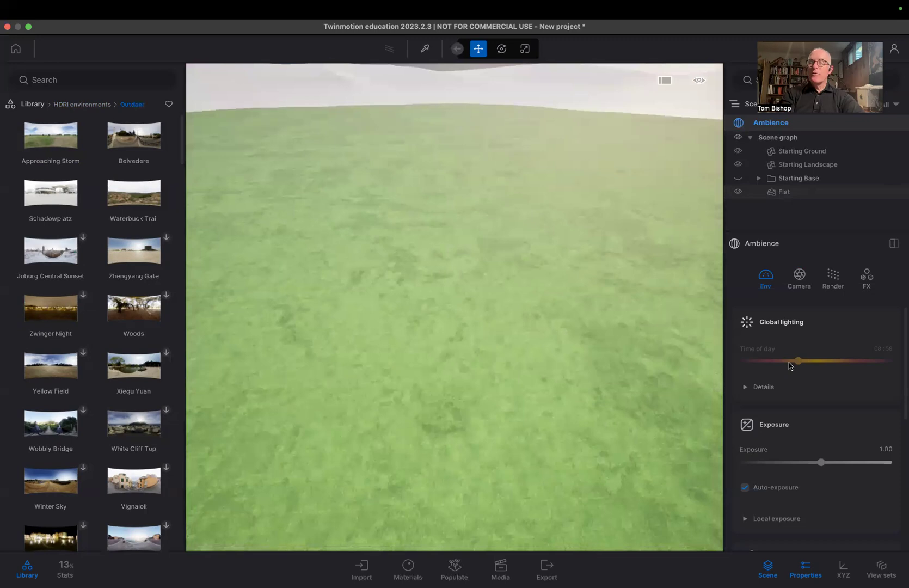
# - Disable the HDRI environment in the scene's ambience settings
pyautogui.scroll(-5, 834, 390)
pyautogui.scroll(-5, 835, 391)
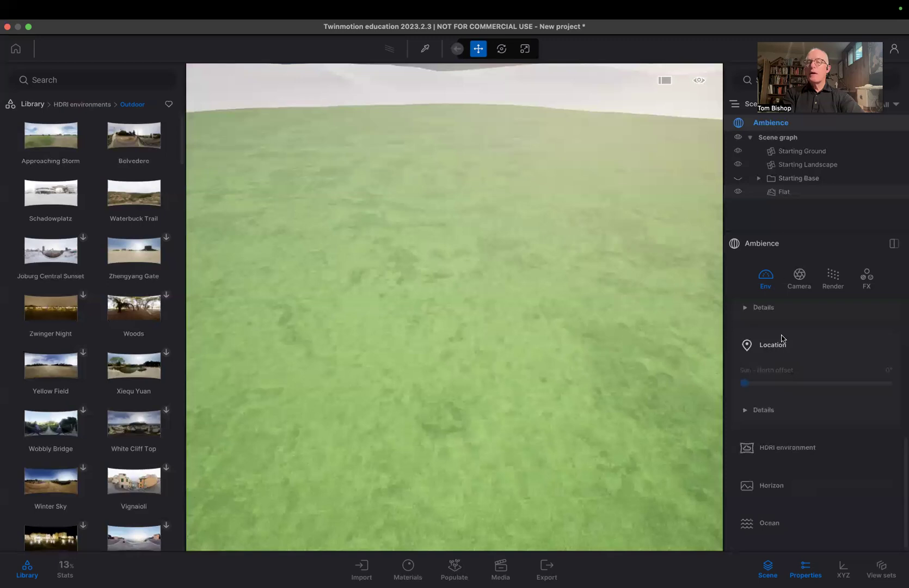
pyautogui.click(771, 451)
pyautogui.scroll(-3, 772, 451)
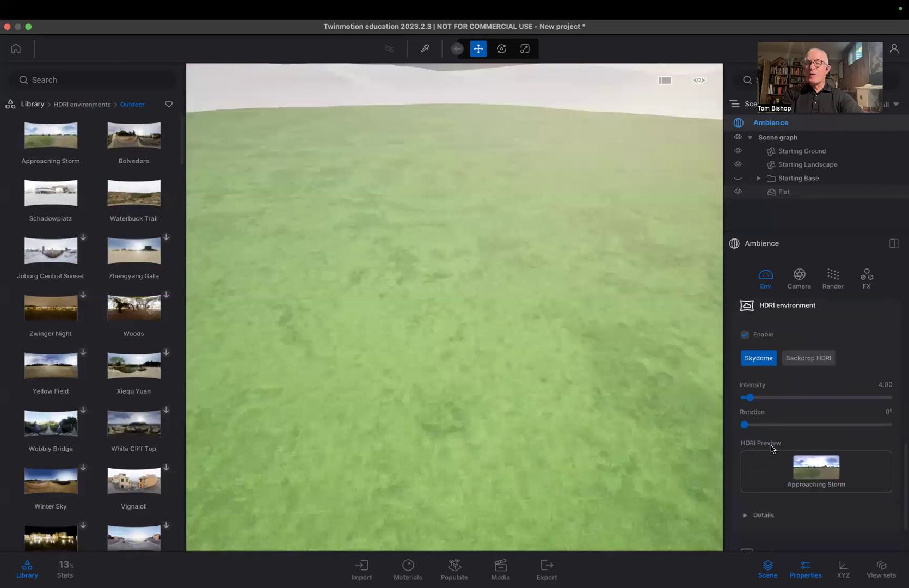
pyautogui.click(745, 335)
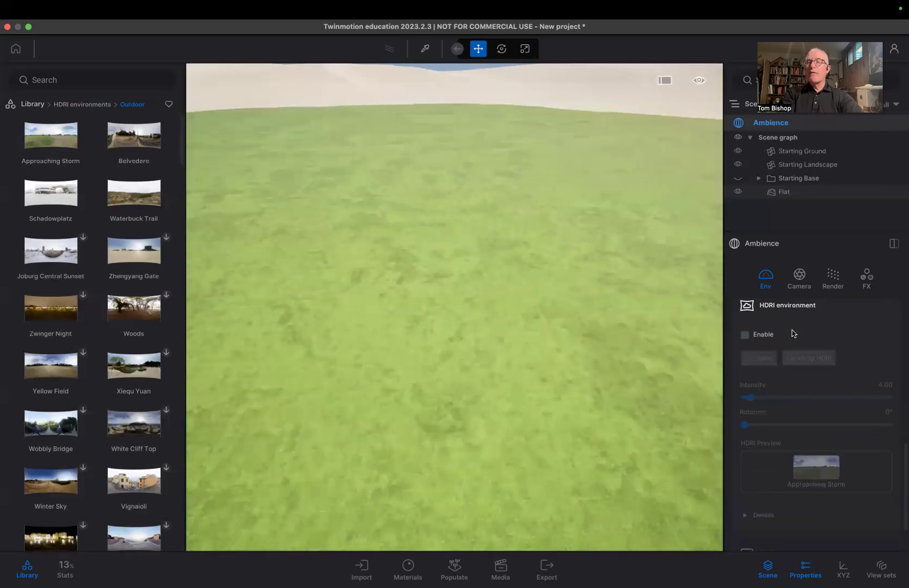
# - Set the global lighting's time of day to 15:03
pyautogui.scroll(-5, 791, 335)
pyautogui.scroll(2, 792, 333)
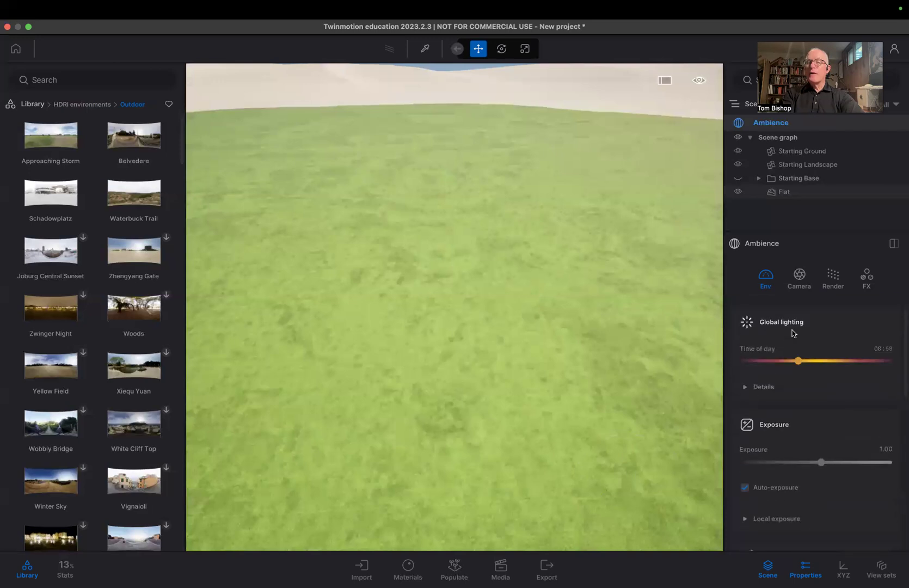
pyautogui.moveTo(799, 364); pyautogui.dragTo(837, 364)
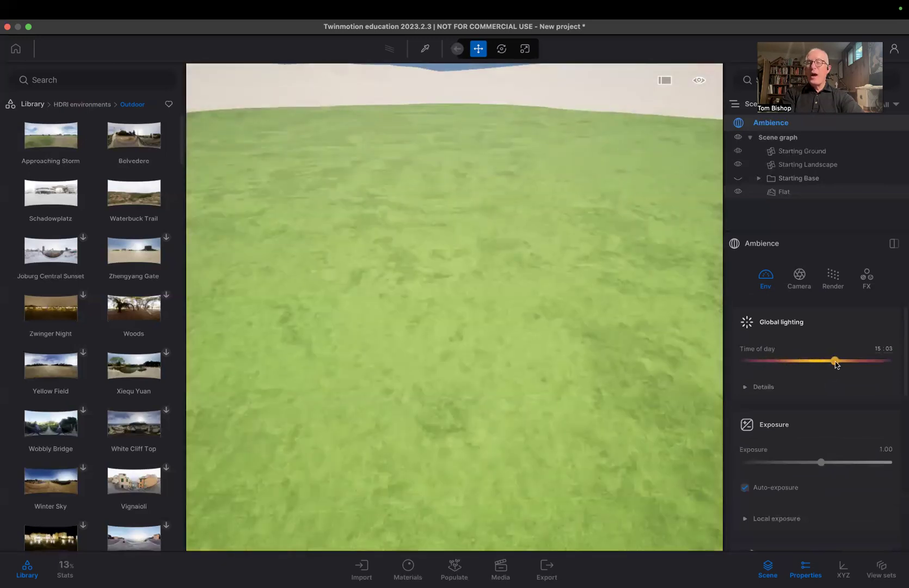
# - Try rainy weather and shift the season partway toward winter, returning the weather close to sunny
pyautogui.scroll(-5, 836, 365)
pyautogui.moveTo(744, 386); pyautogui.dragTo(814, 387)
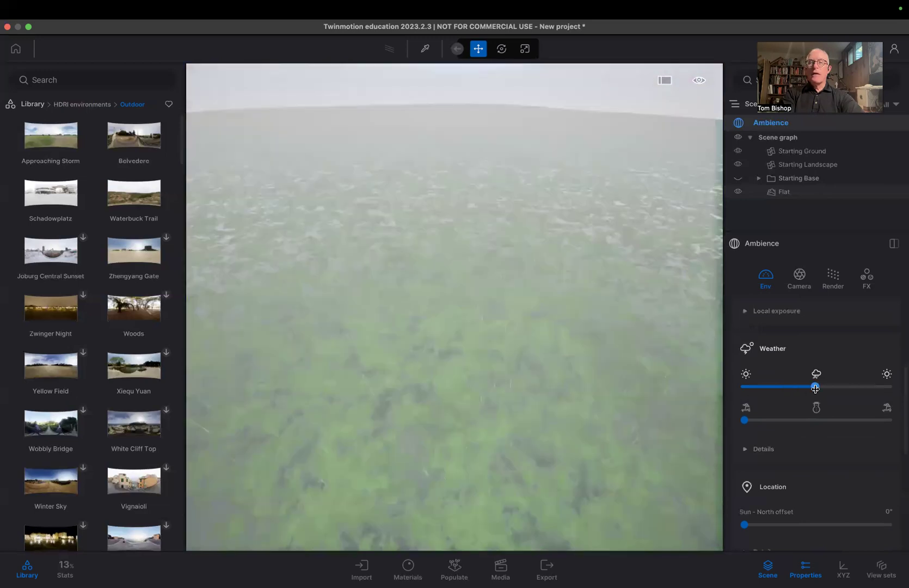
pyautogui.moveTo(744, 420); pyautogui.dragTo(772, 430)
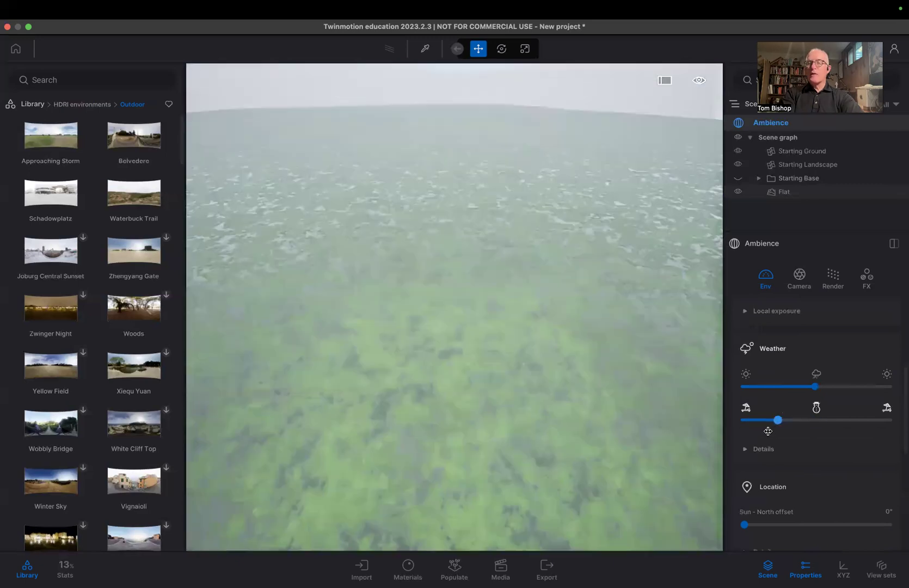
pyautogui.moveTo(817, 393); pyautogui.dragTo(753, 390)
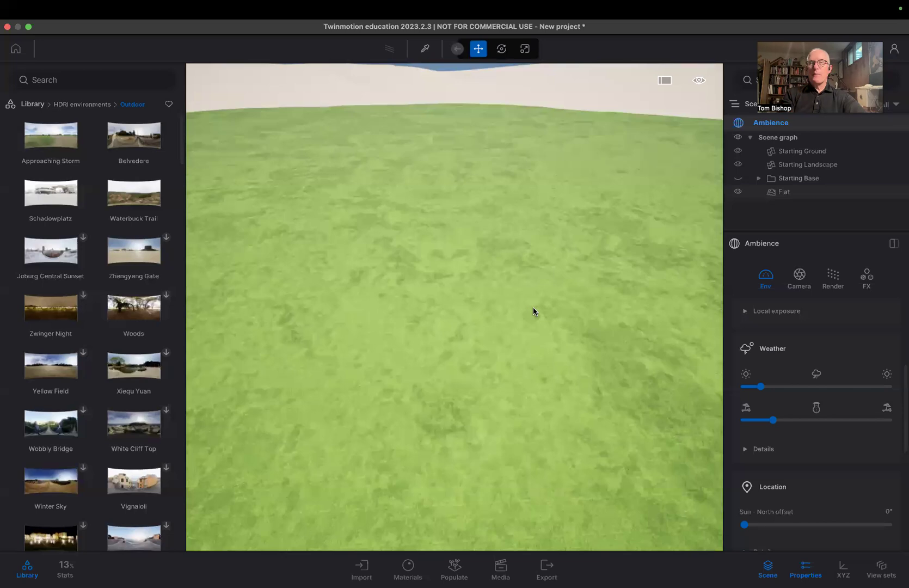
# - Switch to SketchUp and open the 3D Warehouse page of the Shade Sails model from the outdoor sail results
pyautogui.press('super+Tab')
pyautogui.press('super+Tab')
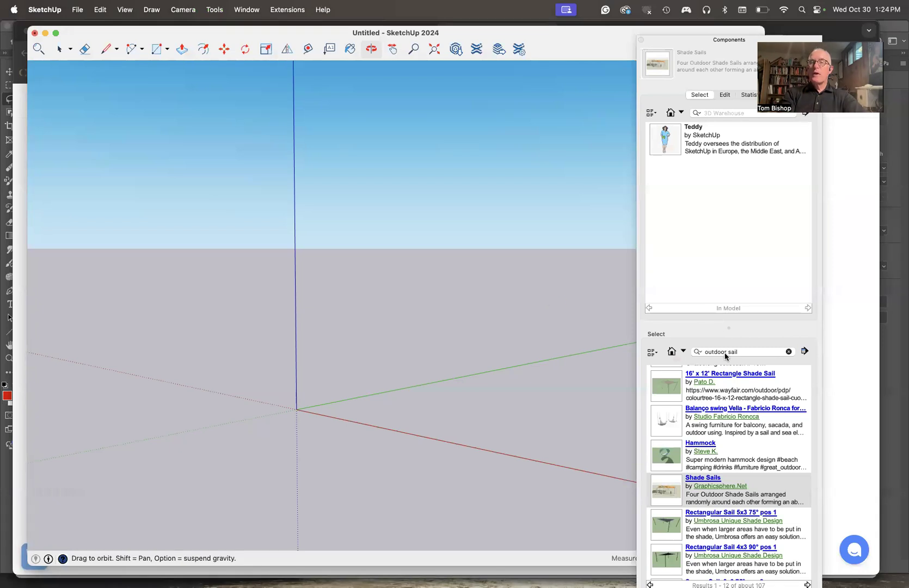
pyautogui.click(754, 353)
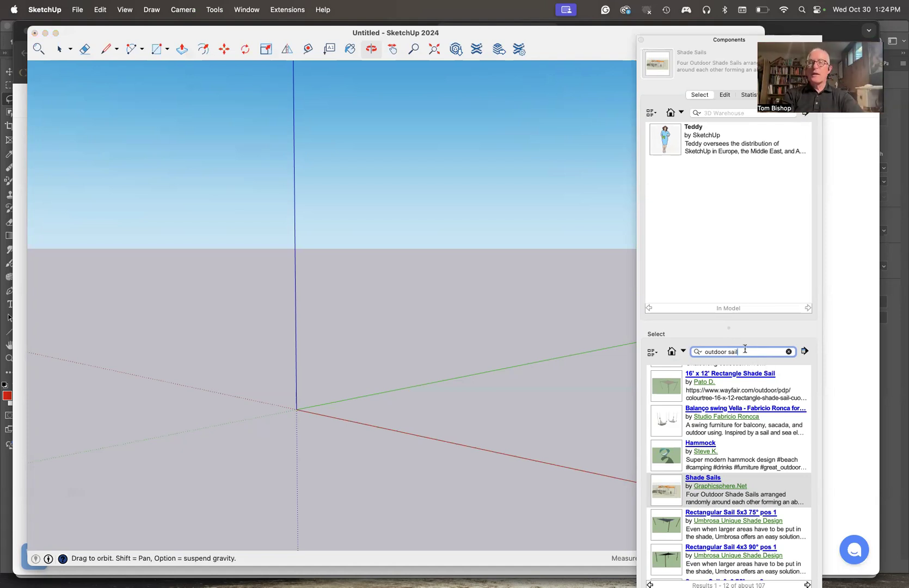
pyautogui.click(702, 478)
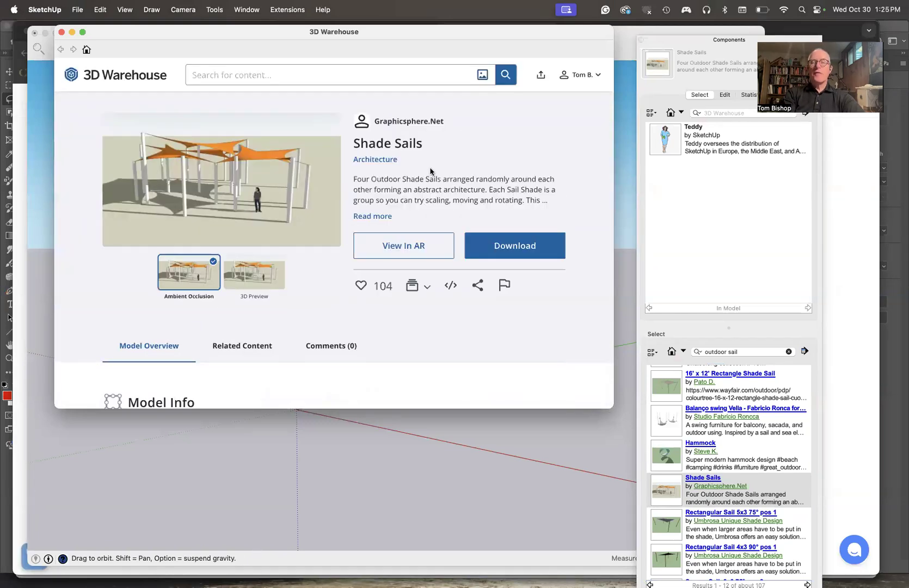
# - Load the Shade Sails component, close the 3D Warehouse window and place the component near the model origin
pyautogui.click(668, 493)
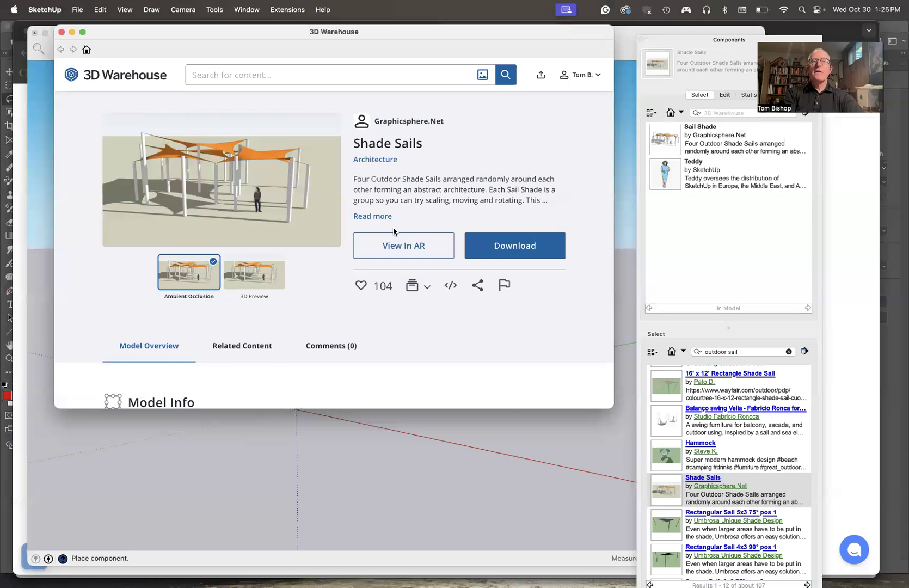
pyautogui.click(61, 32)
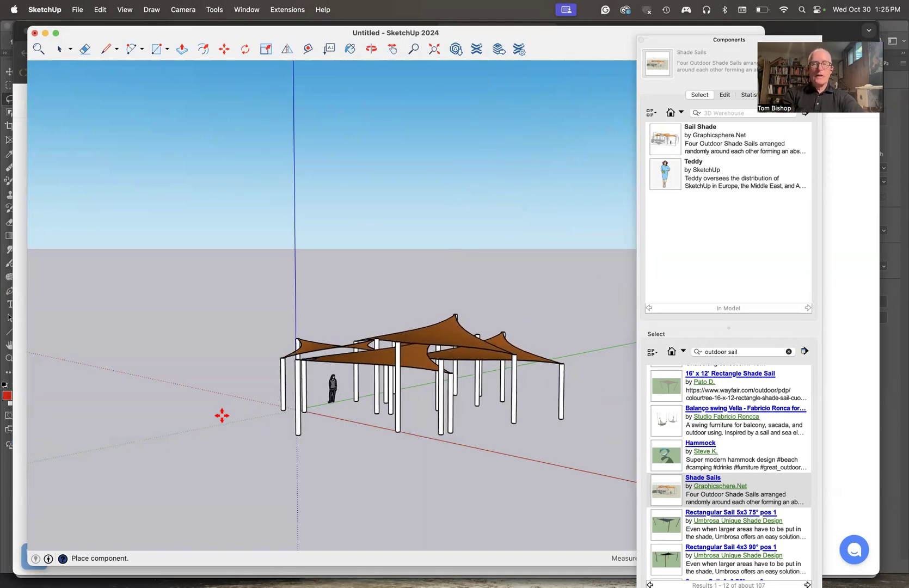
pyautogui.click(192, 415)
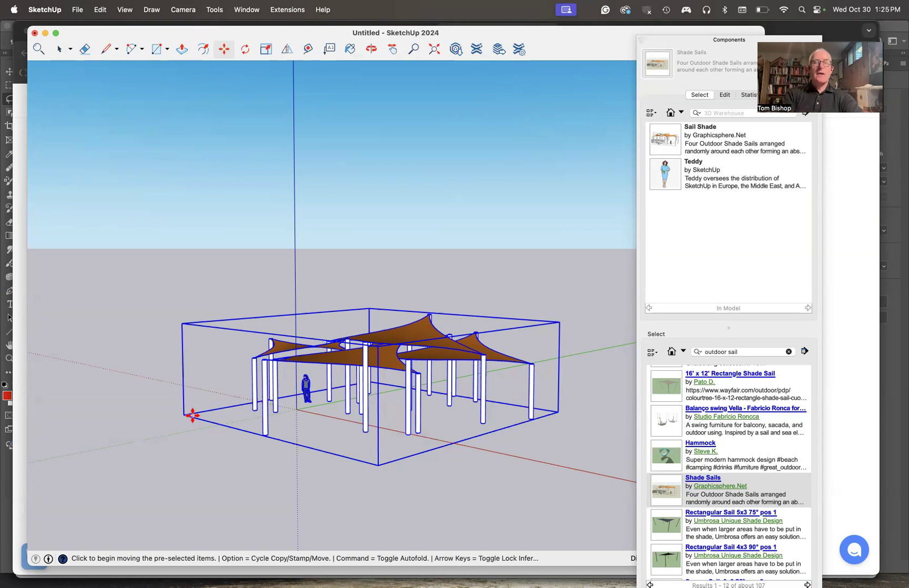
# - Save the SketchUp model to the Desktop as "Sail structure" in the SketchUp Models (*.skp) format
pyautogui.click(80, 12)
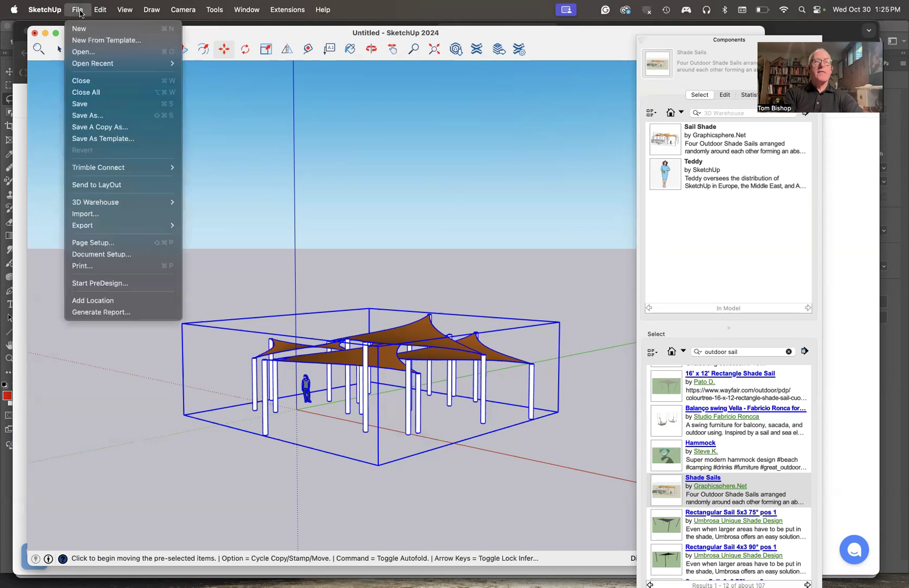
pyautogui.click(95, 115)
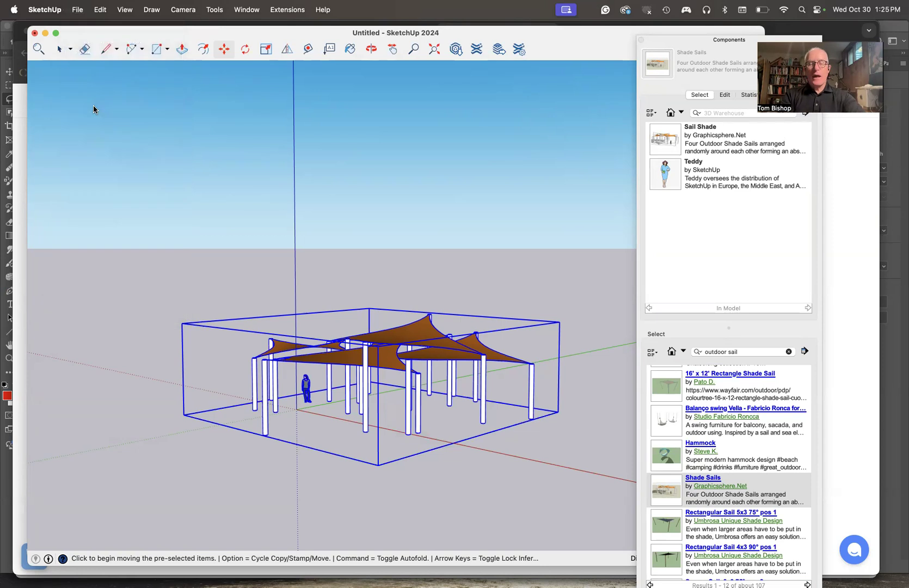
pyautogui.write('Sail structure')
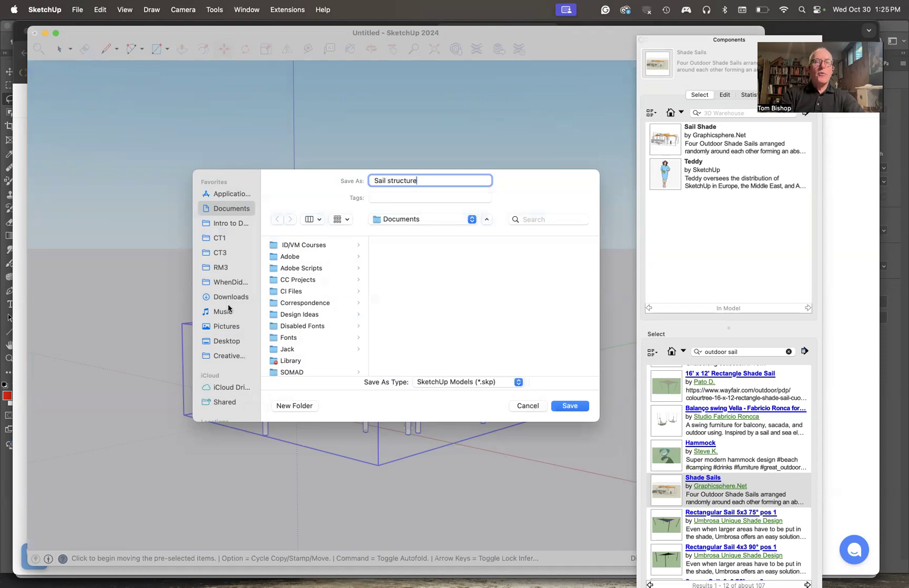
pyautogui.click(233, 342)
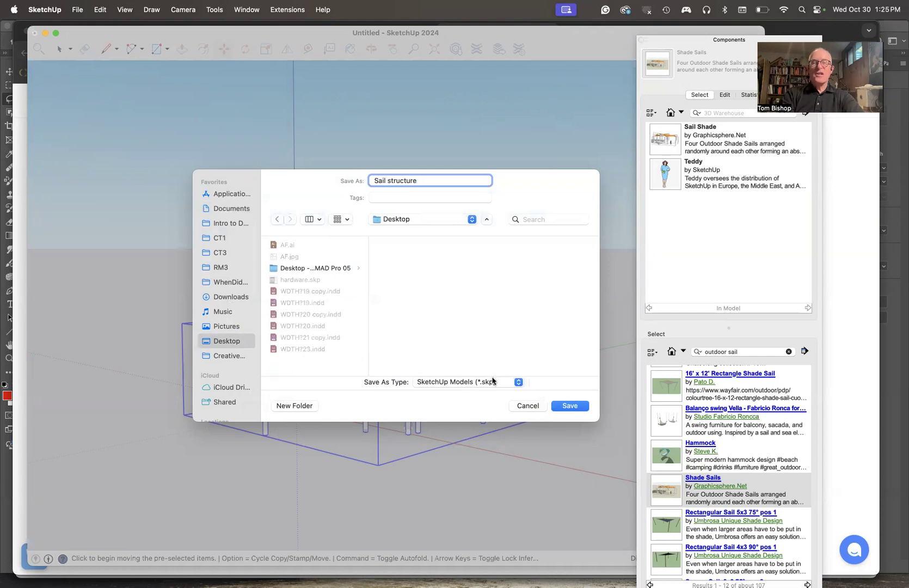
pyautogui.click(568, 406)
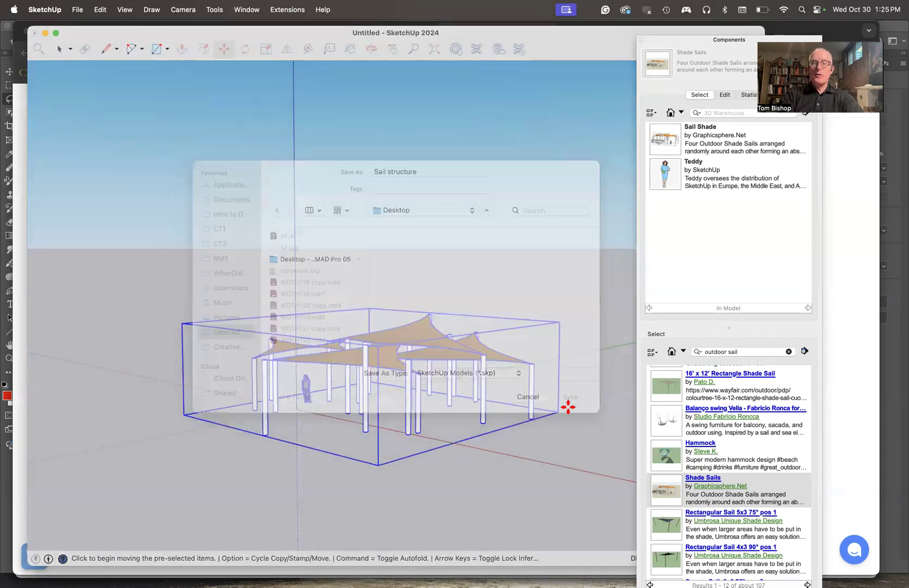
# - Switch to Twinmotion and import Sail structure.skp from the Desktop as geometry, keeping the hierarchy and the other default import options
pyautogui.press('super+Tab')
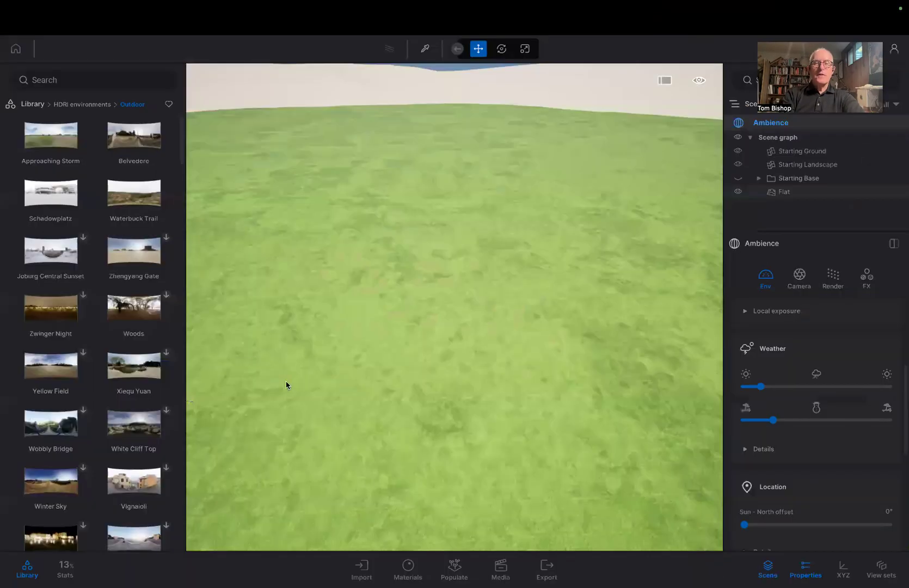
pyautogui.click(362, 569)
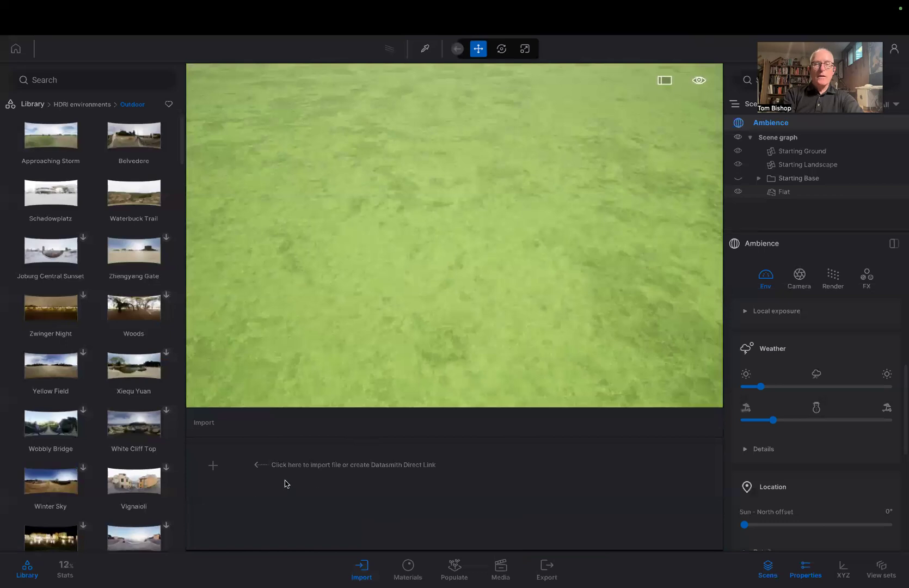
pyautogui.click(212, 466)
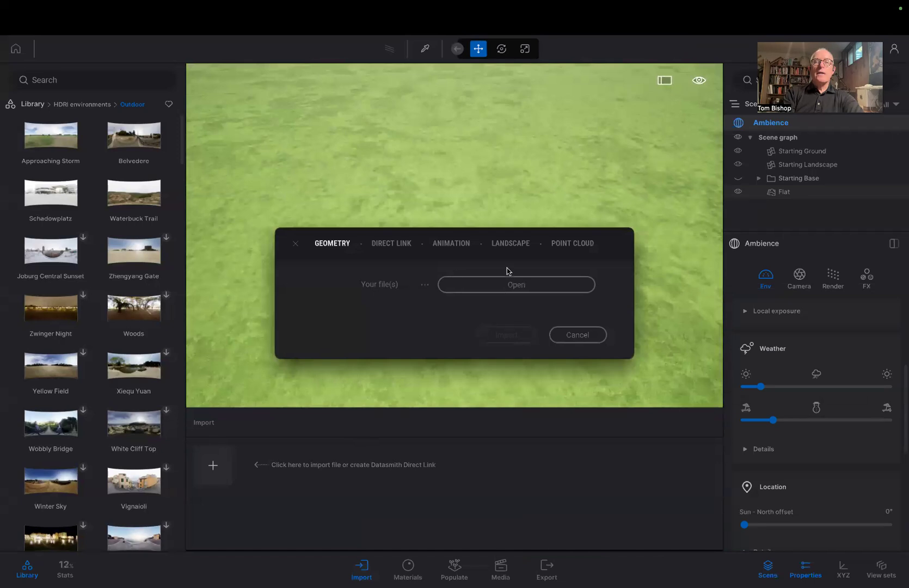
pyautogui.click(513, 284)
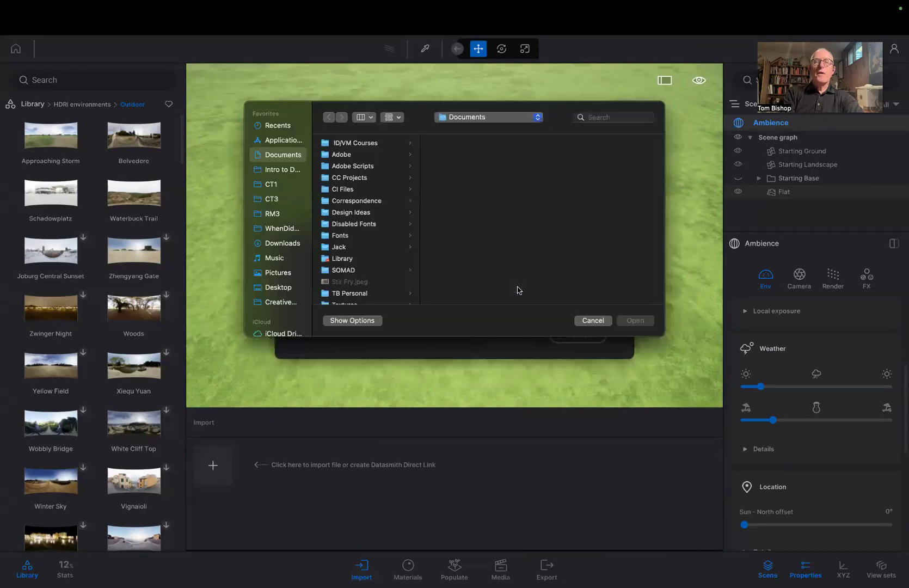
pyautogui.click(279, 288)
pyautogui.click(358, 192)
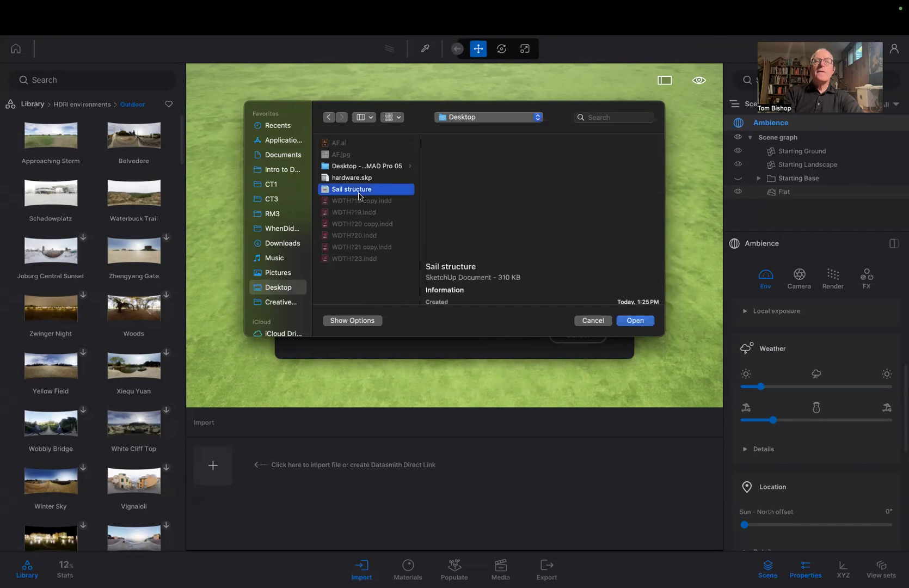
pyautogui.click(636, 320)
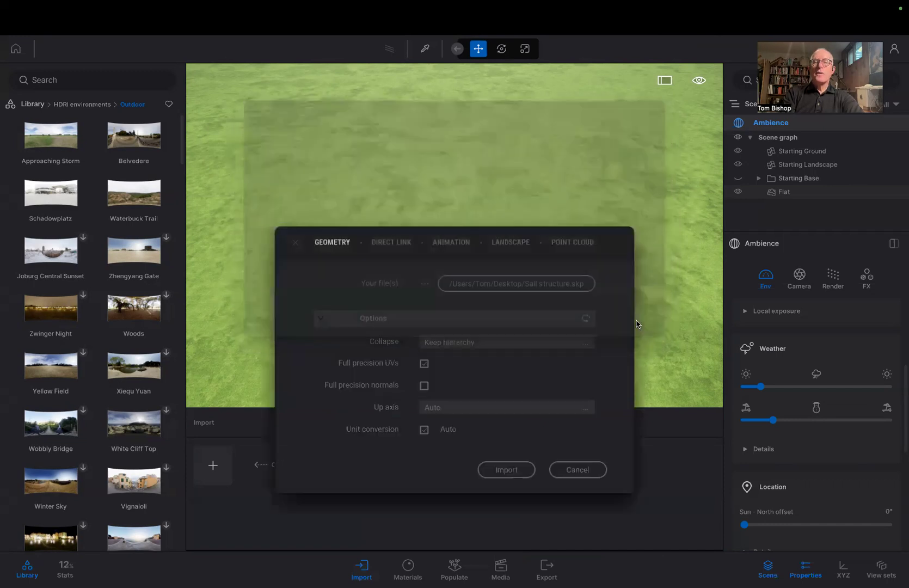
pyautogui.click(509, 469)
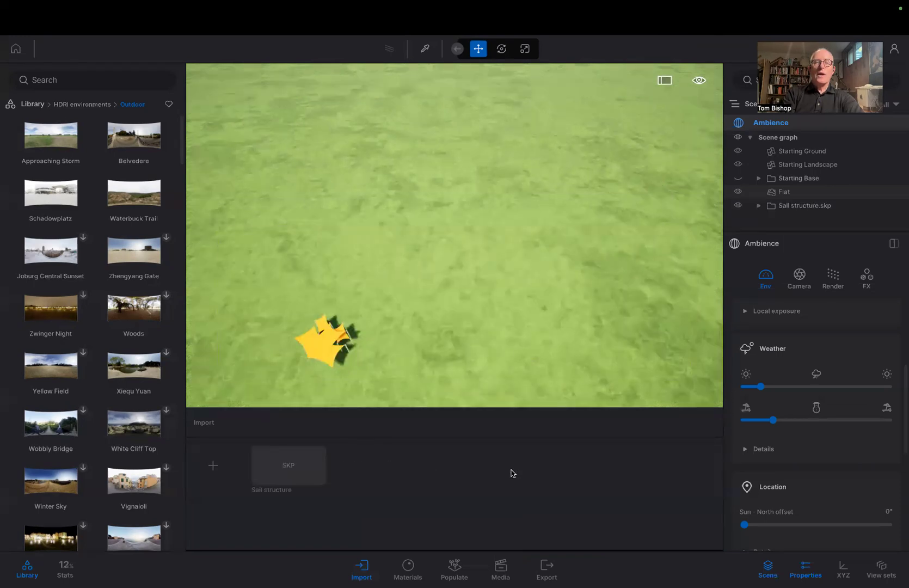
# - Place an IES 01 light from the library on a front post of the sail structure and review its main light settings
pyautogui.click(794, 207)
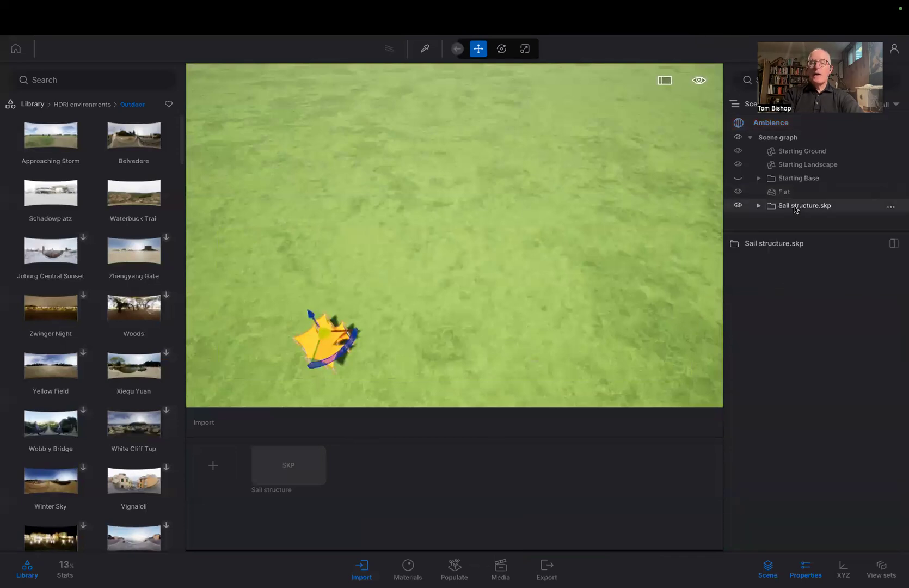
pyautogui.doubleClick(794, 207)
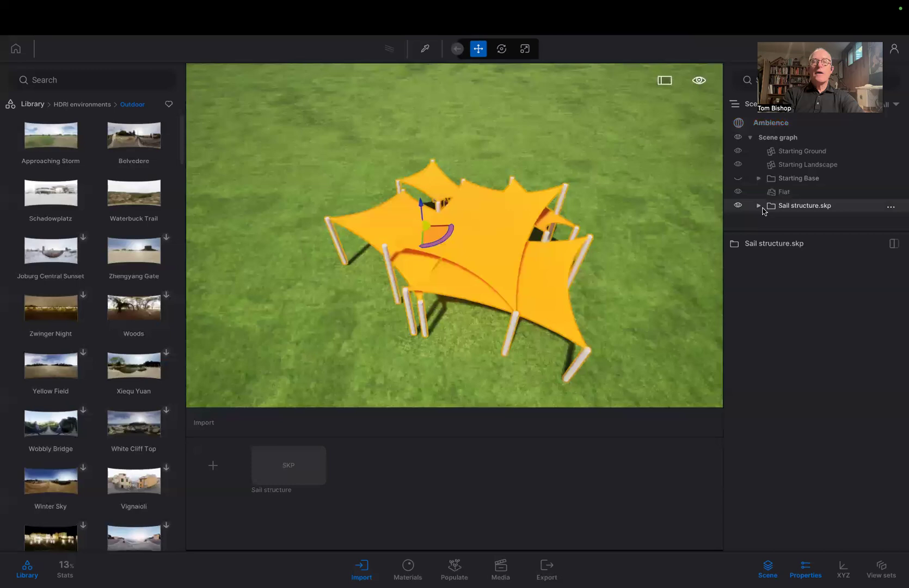
pyautogui.moveTo(512, 278); pyautogui.dragTo(510, 206, button='right')
pyautogui.keyDown('shift'); pyautogui.moveTo(510, 206); pyautogui.dragTo(423, 214, button='middle'); pyautogui.keyUp('shift')
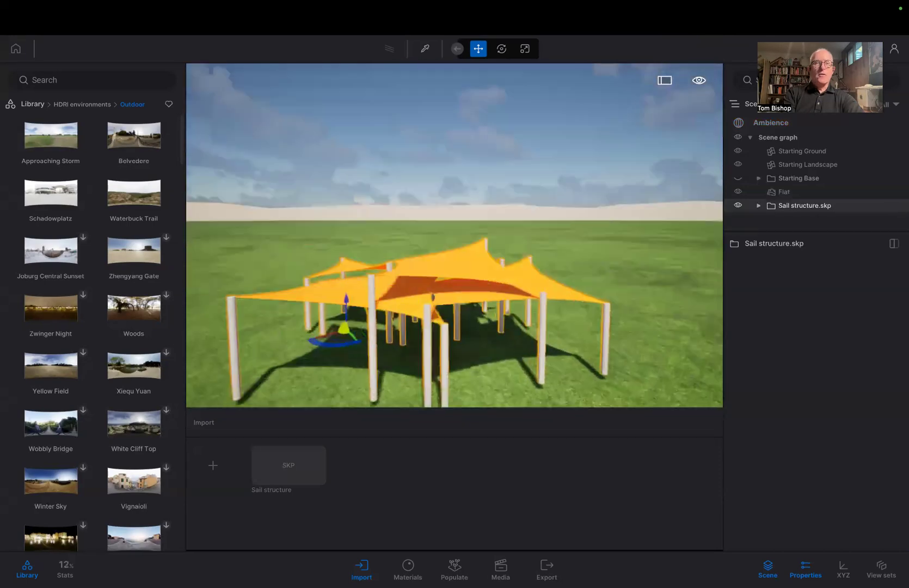
pyautogui.click(31, 104)
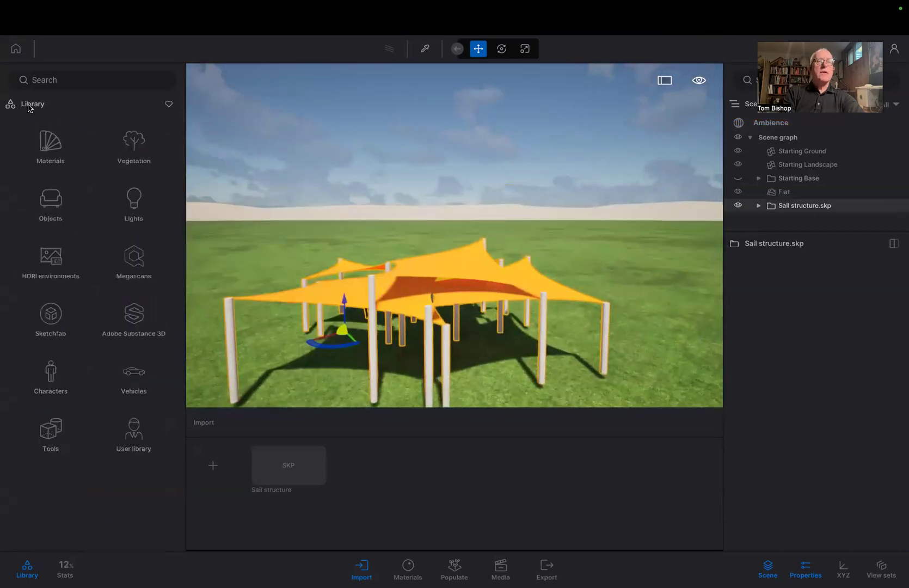
pyautogui.click(134, 199)
pyautogui.moveTo(48, 257); pyautogui.dragTo(372, 326)
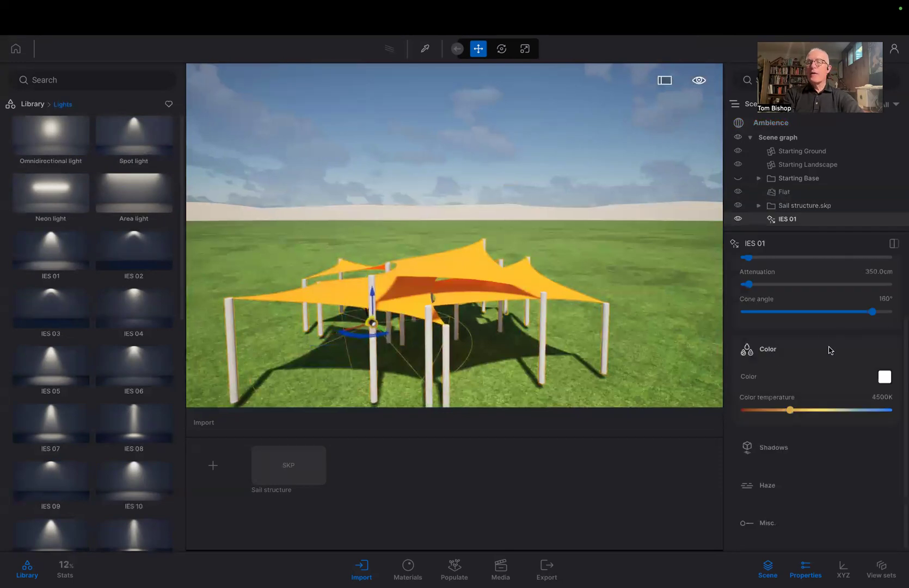
pyautogui.click(815, 361)
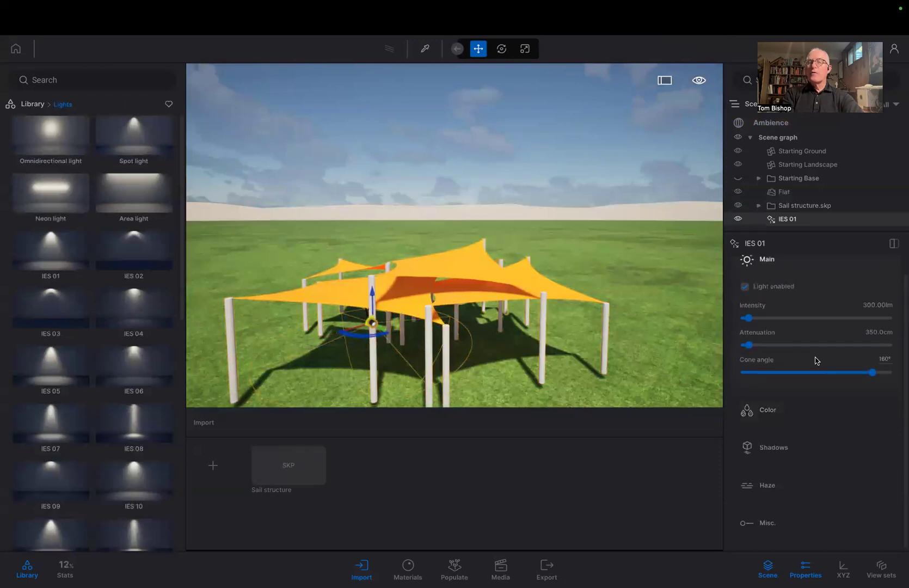
pyautogui.scroll(1, 807, 309)
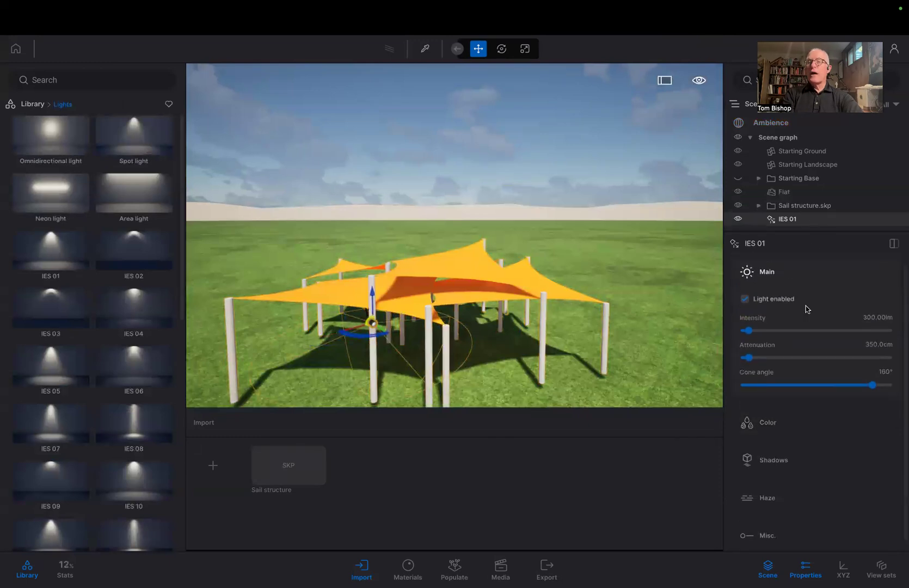
# - Shift the ambience's global lighting to a dim early-morning time of day so the post light shows
pyautogui.click(775, 129)
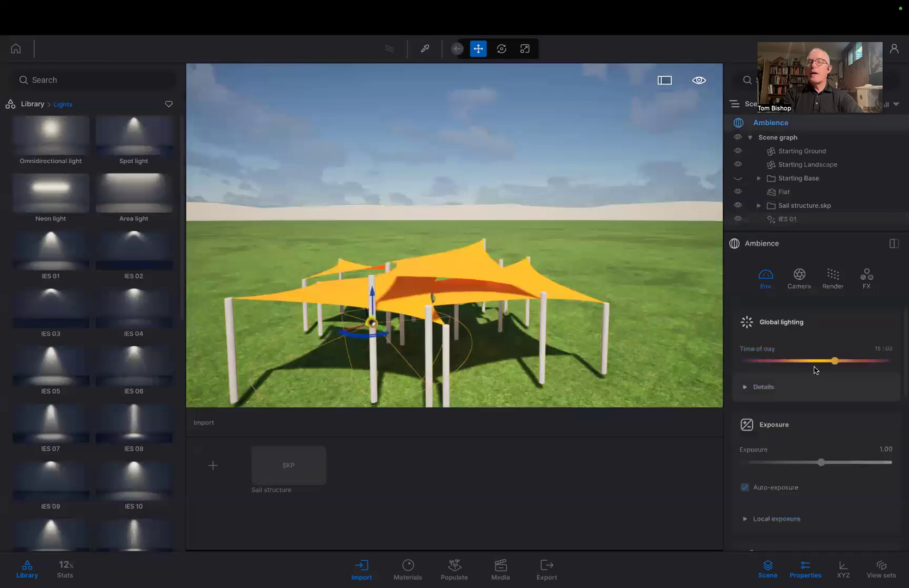
pyautogui.moveTo(834, 362); pyautogui.dragTo(773, 363)
pyautogui.click(587, 357)
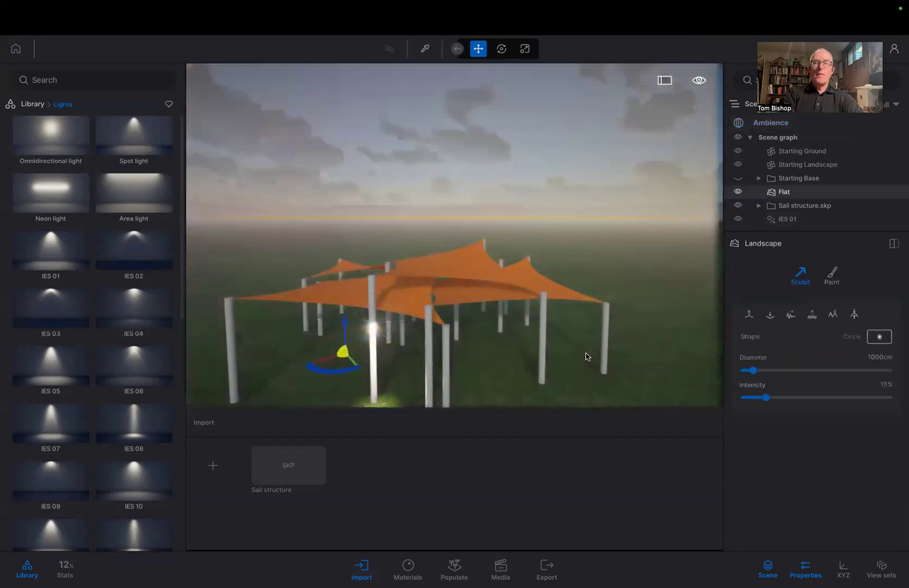